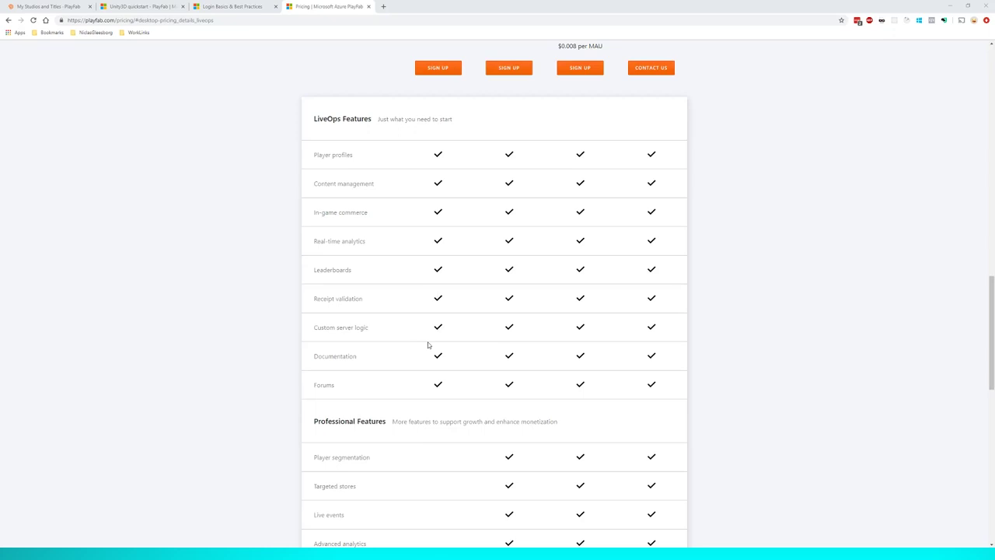
# Step: Review the LiveOps and Professional features of each plan on the PlayFab pricing page
pyautogui.scroll(1, 440, 233)
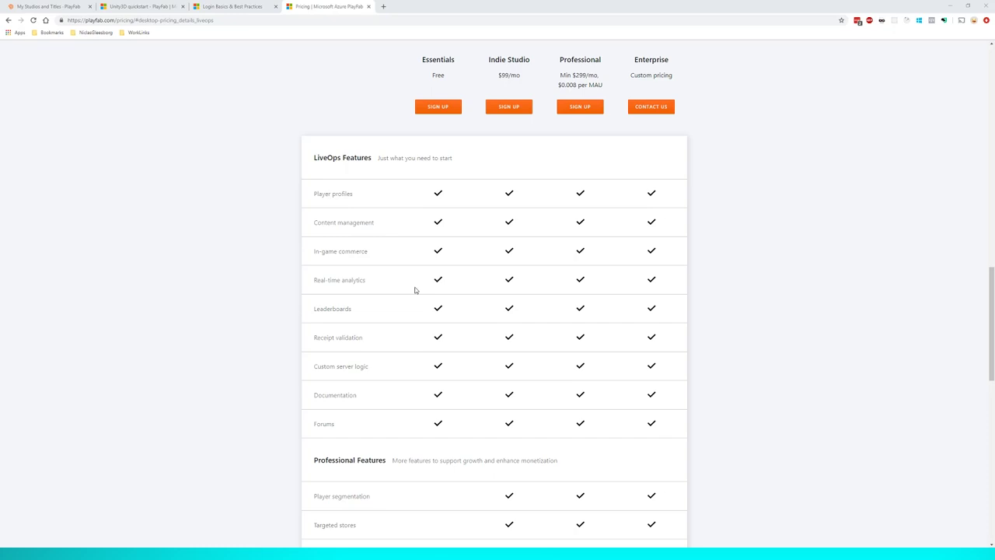
pyautogui.scroll(-1, 414, 290)
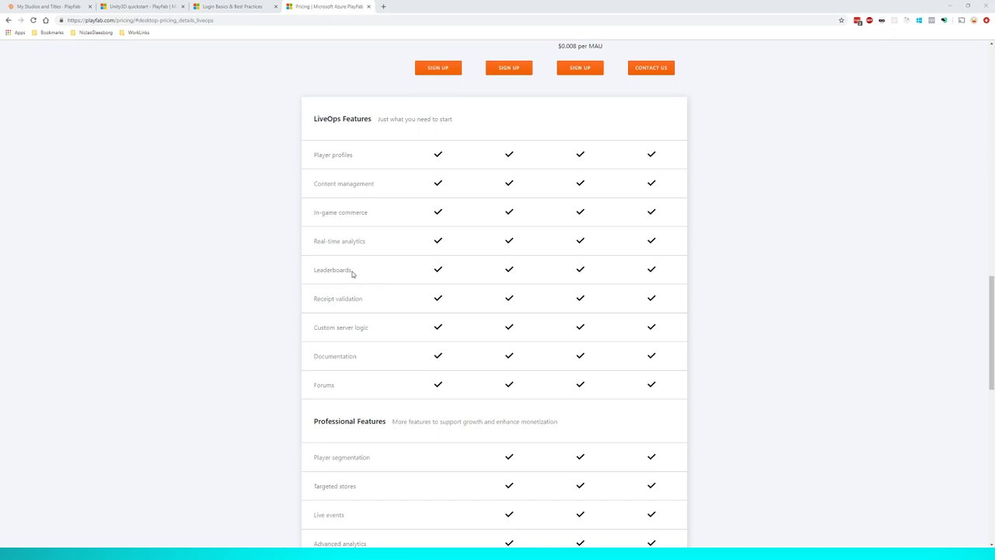
pyautogui.scroll(-1, 352, 269)
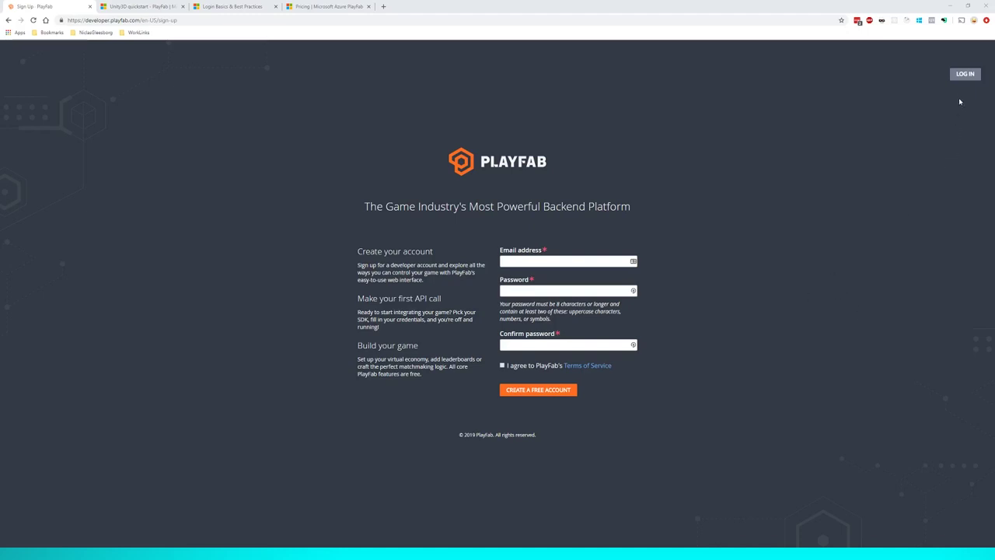
# Step: Log in to the existing PlayFab developer account with the prefilled credentials
pyautogui.click(964, 74)
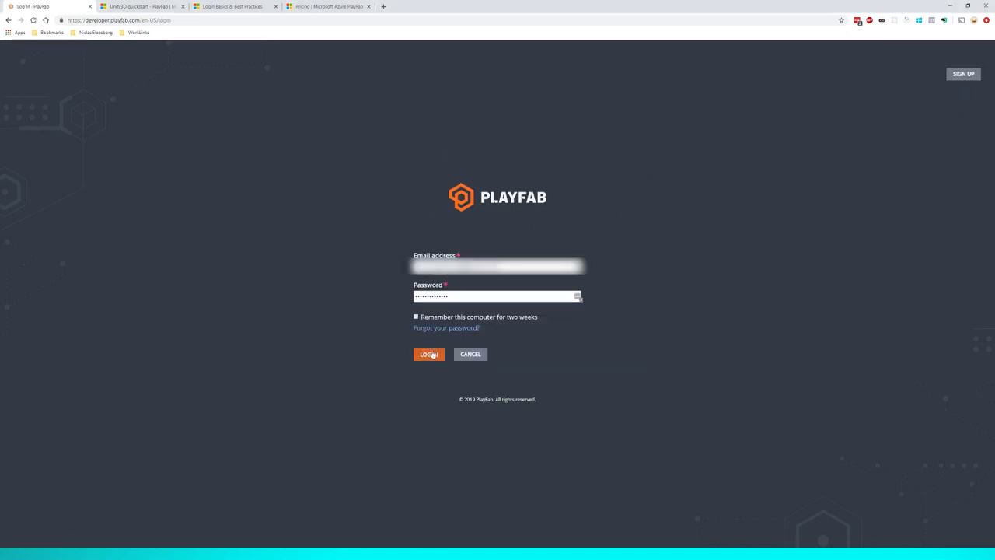
pyautogui.click(430, 355)
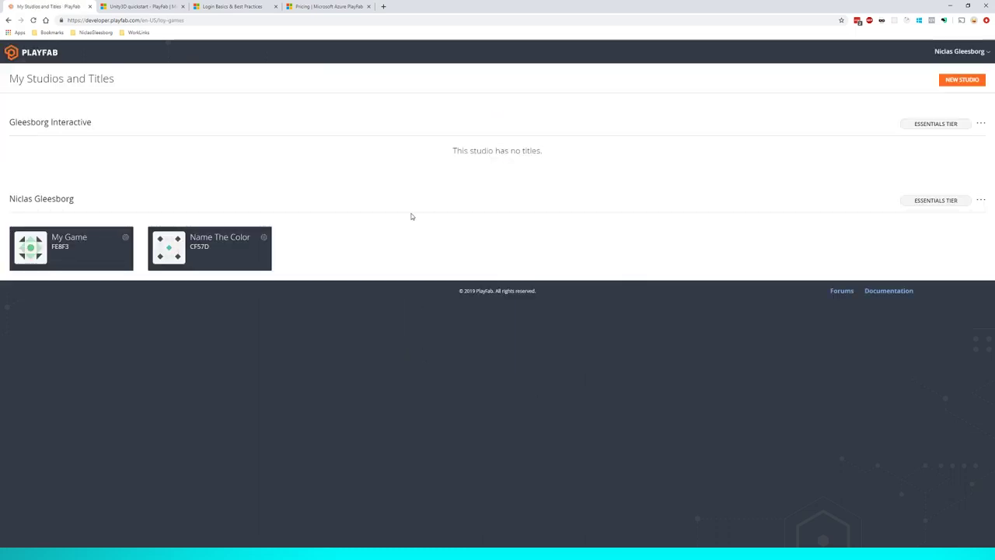
# Step: Look over the new studio form and its authentication provider options, leaving PlayFab selected, and cancel without saving
pyautogui.click(964, 80)
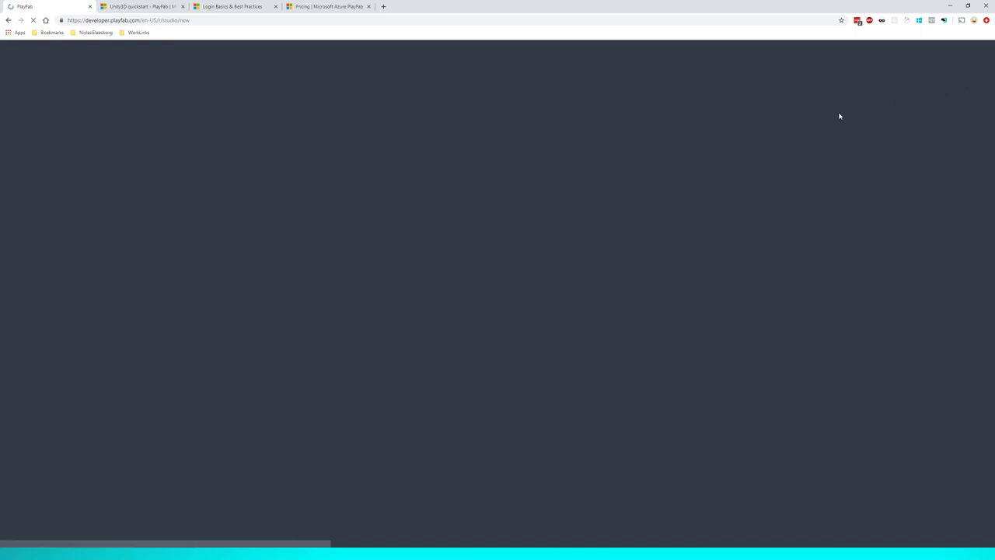
pyautogui.click(63, 158)
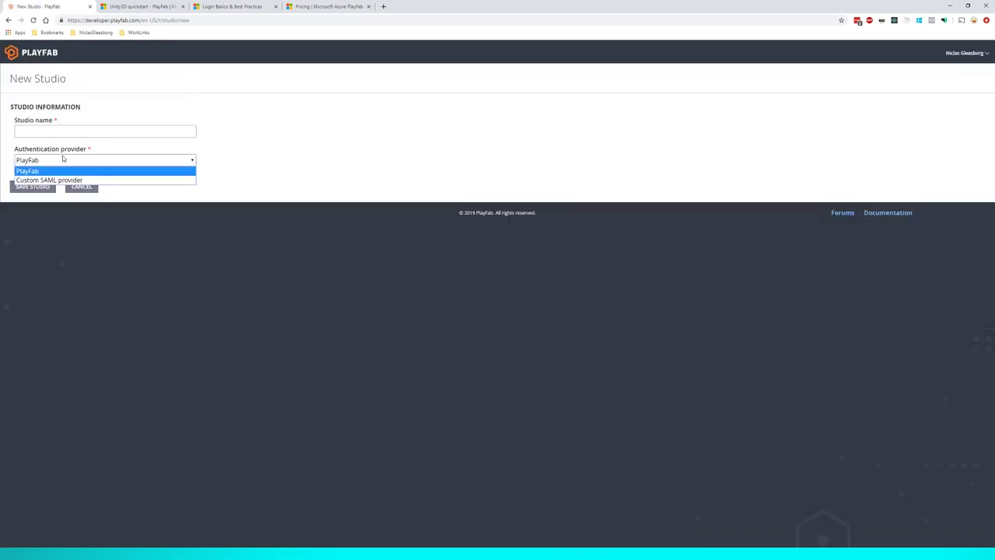
pyautogui.click(26, 172)
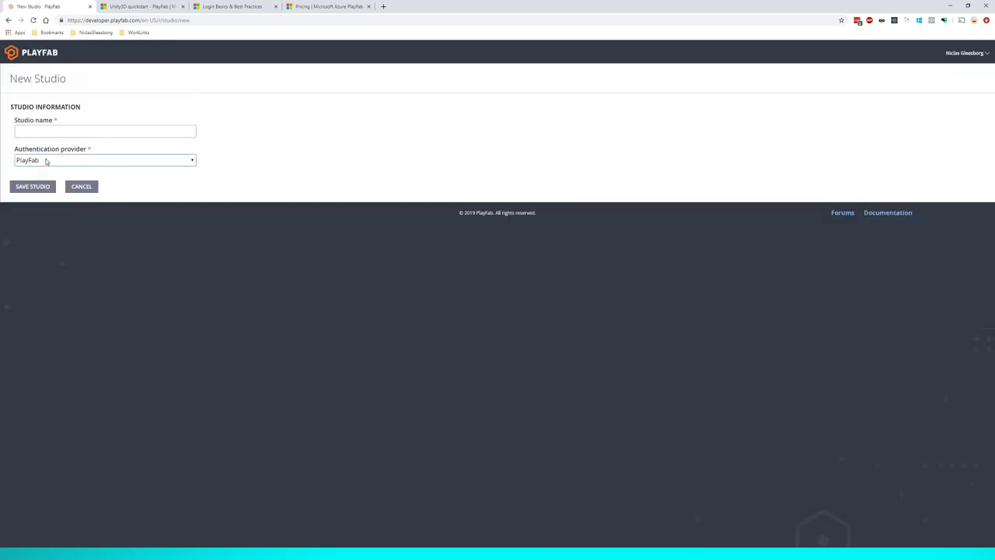
pyautogui.click(82, 187)
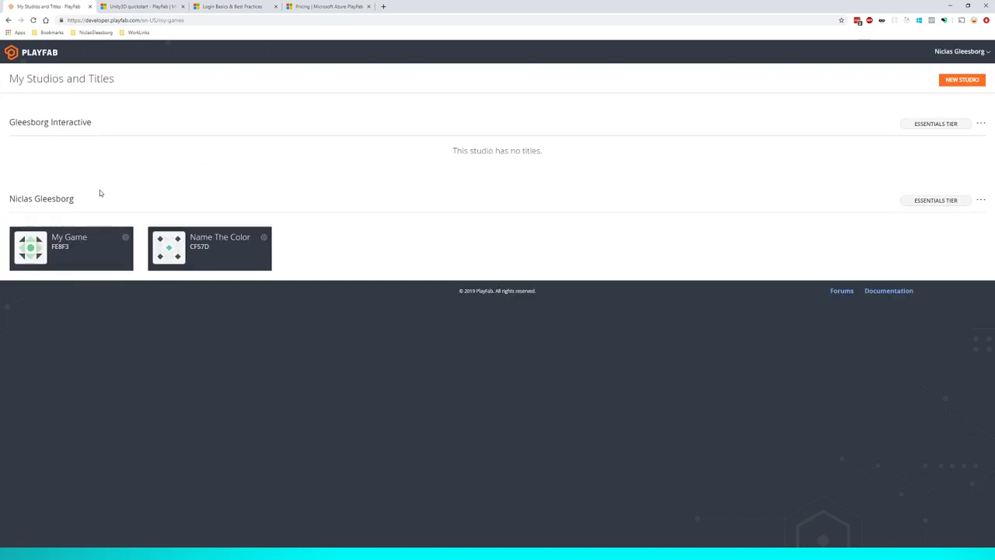
# Step: Look over the new title form for the studio that holds My Game, and cancel without creating a title
pyautogui.click(981, 201)
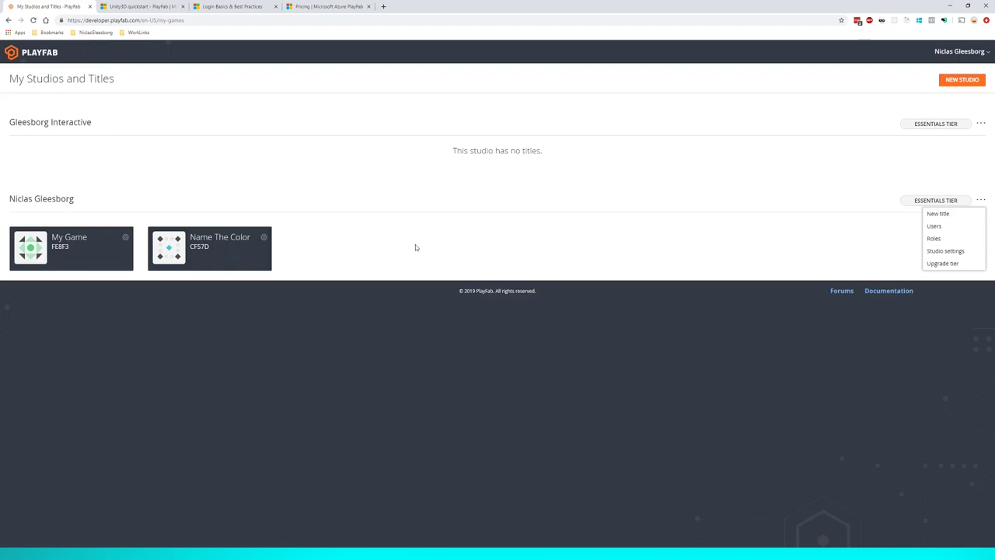
pyautogui.click(936, 215)
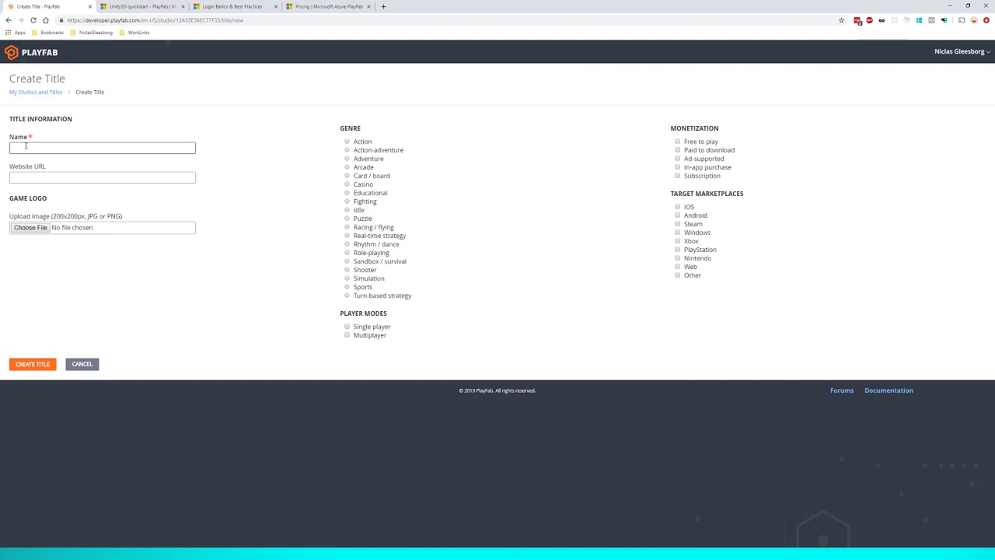
pyautogui.click(81, 364)
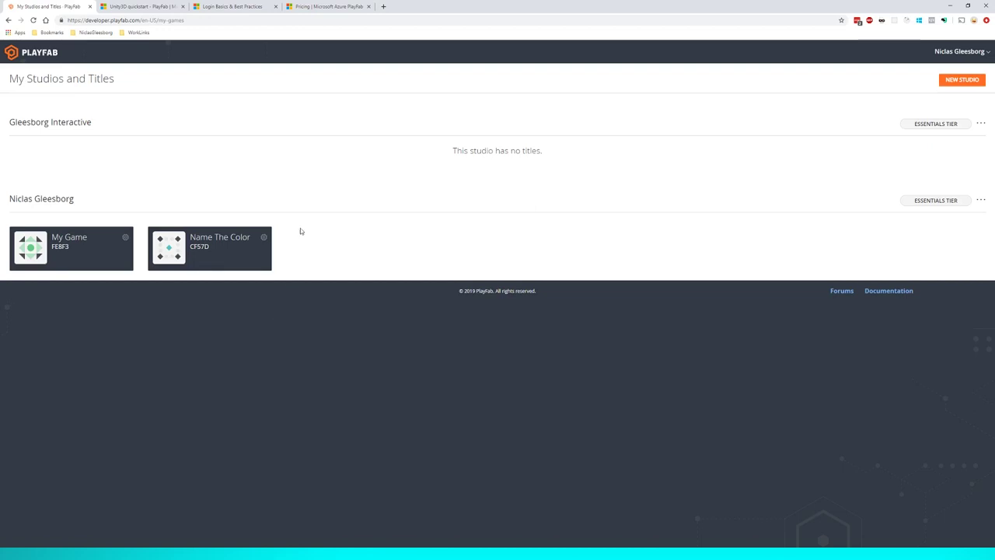
# Step: Open the Name The Color title to reach its overview dashboard
pyautogui.click(218, 239)
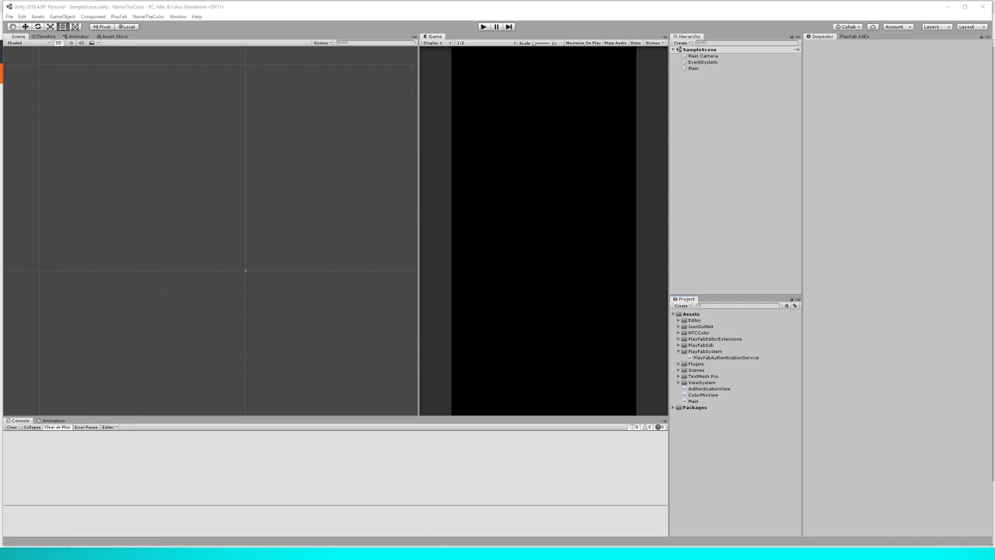
# Step: In the Unity project, collapse the PlayFabSystem folder and locate the PlayFabEditorExtensions and PlayFabSdk folders
pyautogui.click(681, 351)
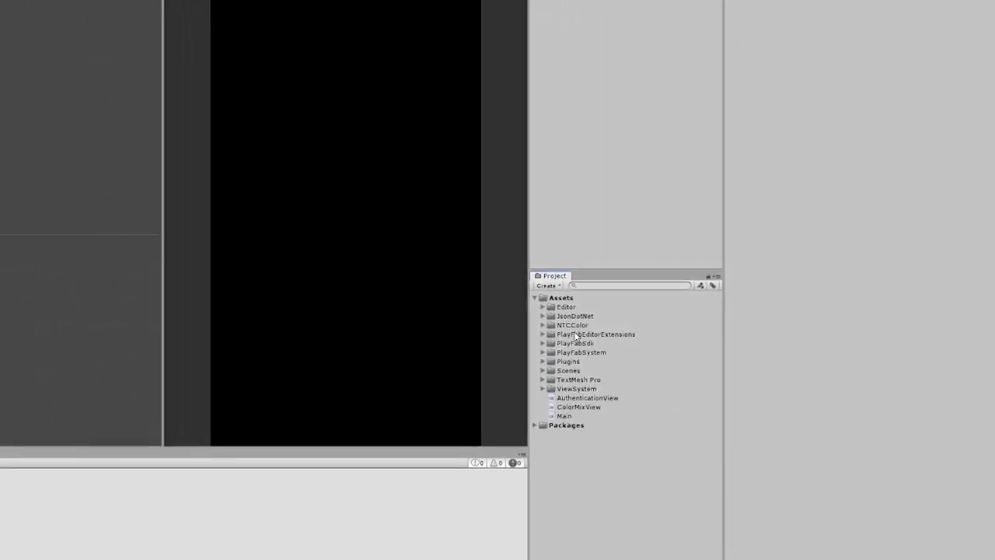
pyautogui.click(544, 334)
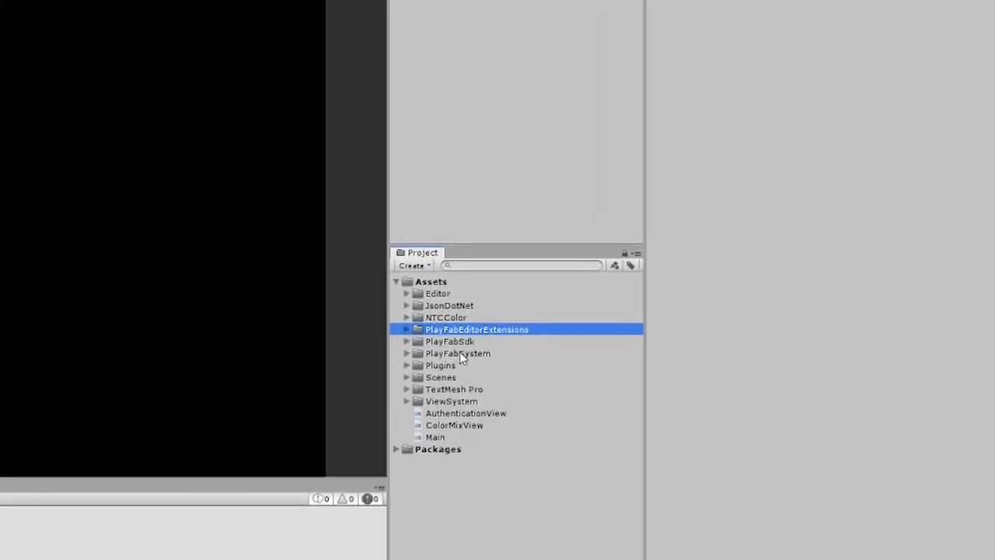
pyautogui.click(440, 341)
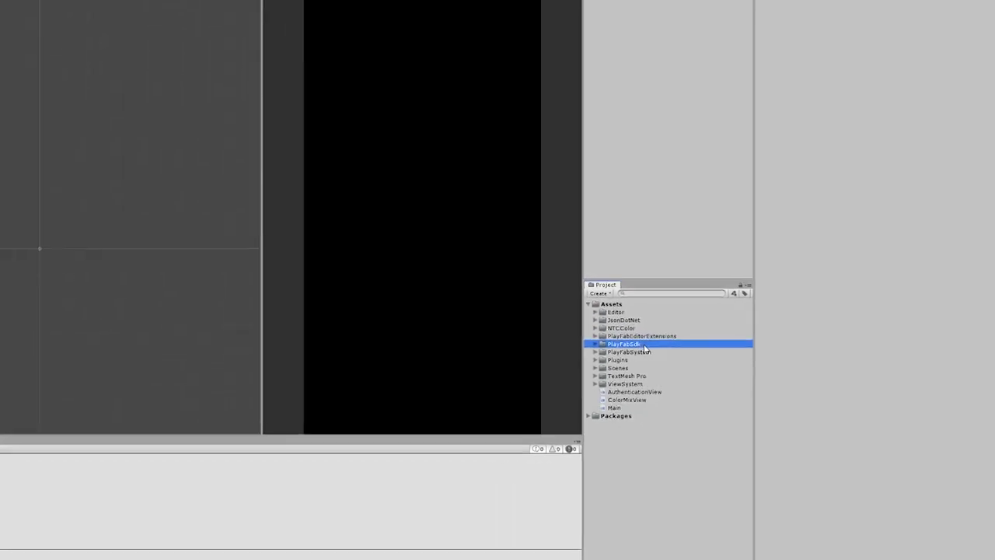
# Step: Switch to the browser and read the Download PlayFab SDK section of the Unity3D quickstart
pyautogui.click(140, 539)
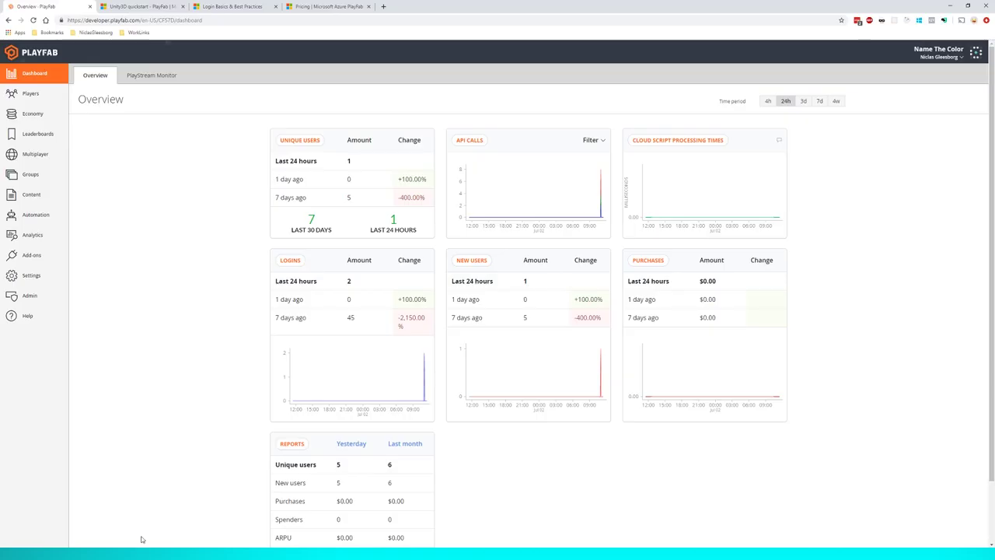
pyautogui.click(163, 7)
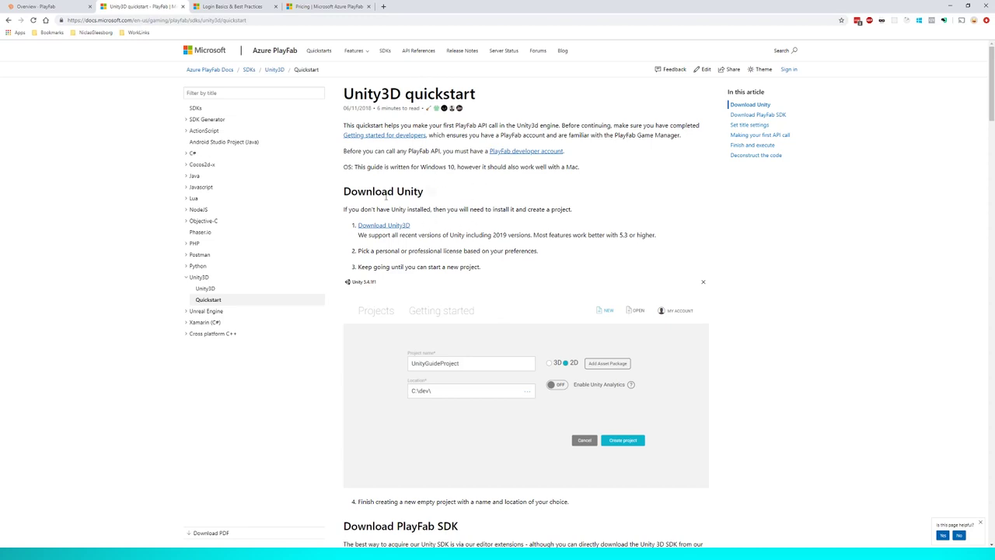
pyautogui.scroll(-5, 470, 206)
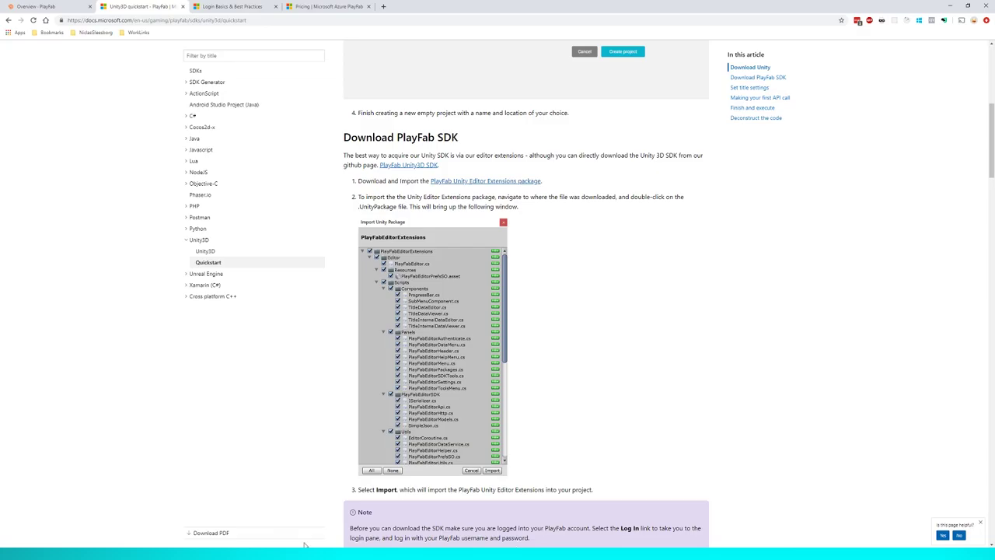
# Step: Switch to Unity, launch the PlayFab Dashboard from the editor, and close the web page it opens
pyautogui.hotkey('alt', 'Tab')
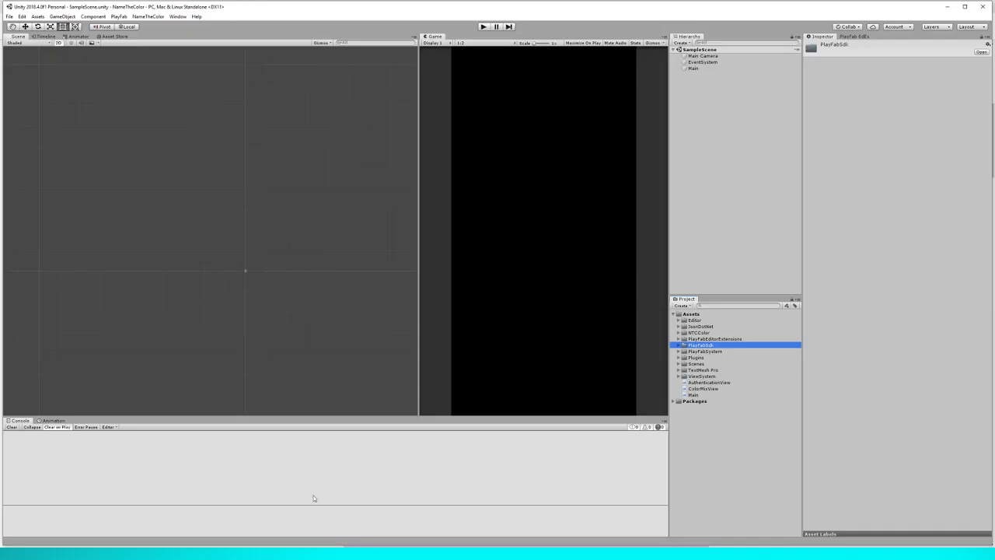
pyautogui.click(123, 18)
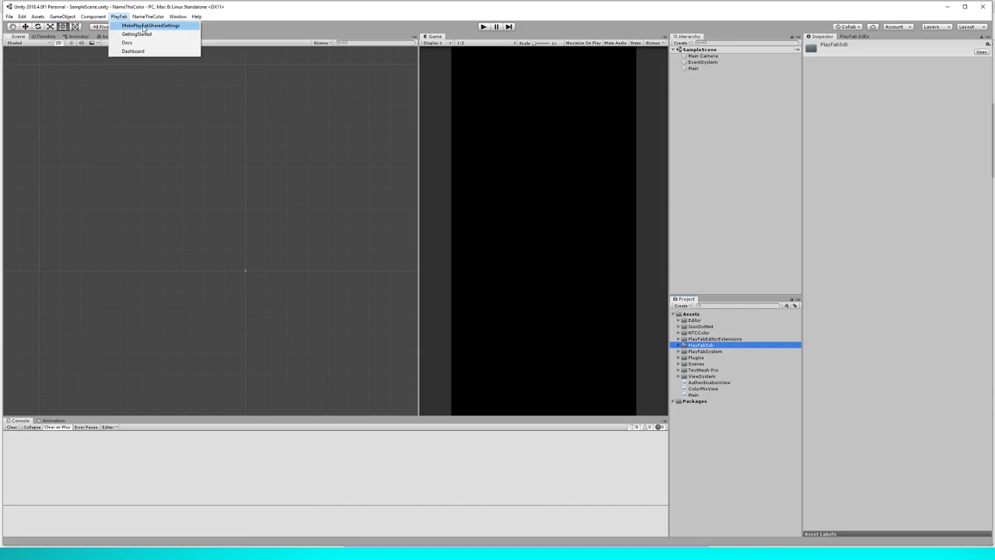
pyautogui.click(140, 50)
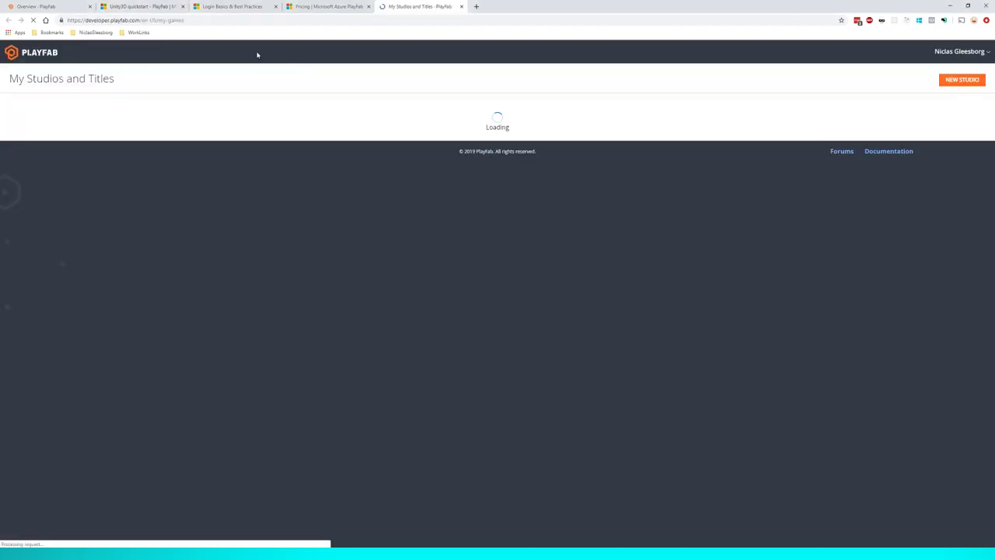
pyautogui.click(461, 6)
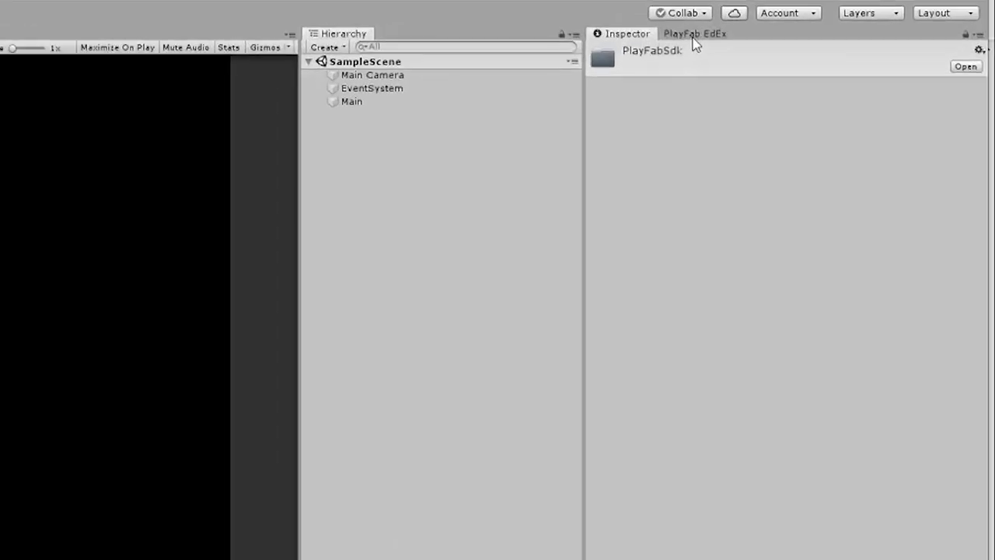
# Step: Open the PlayFab EdEx extension in Unity and check the installed SDK version
pyautogui.click(699, 38)
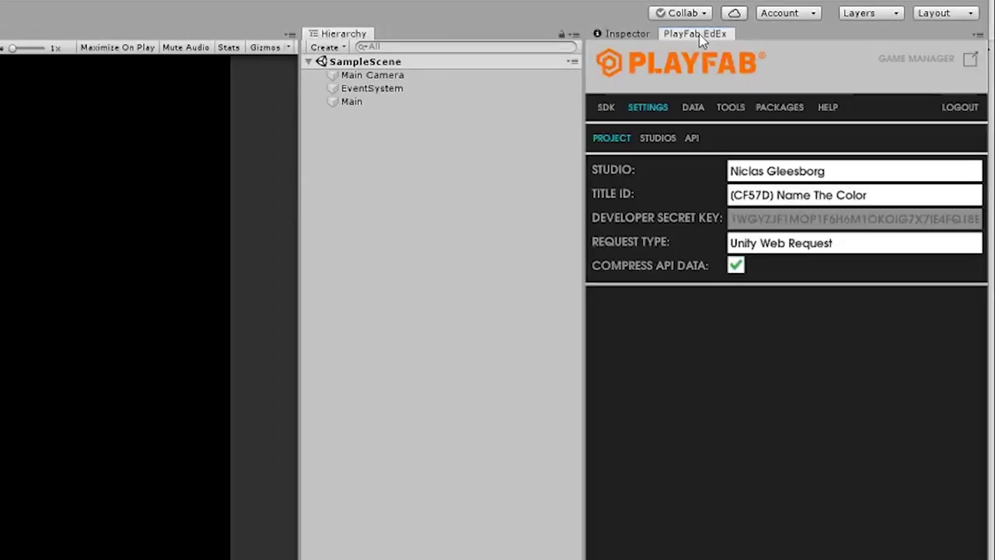
pyautogui.click(606, 108)
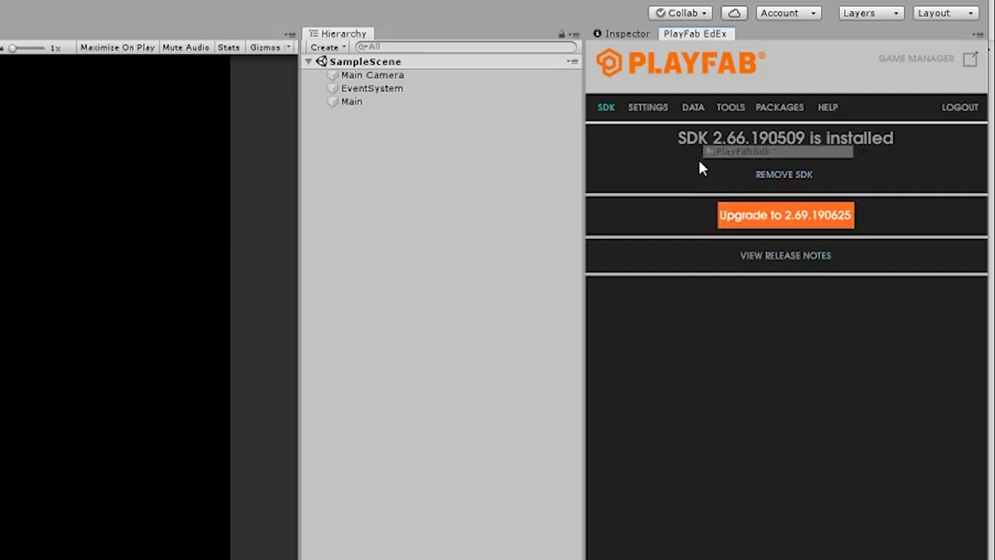
# Step: In the PlayFab project settings, reselect the studio that owns Name The Color and set the request type to Unity Web Request
pyautogui.click(659, 113)
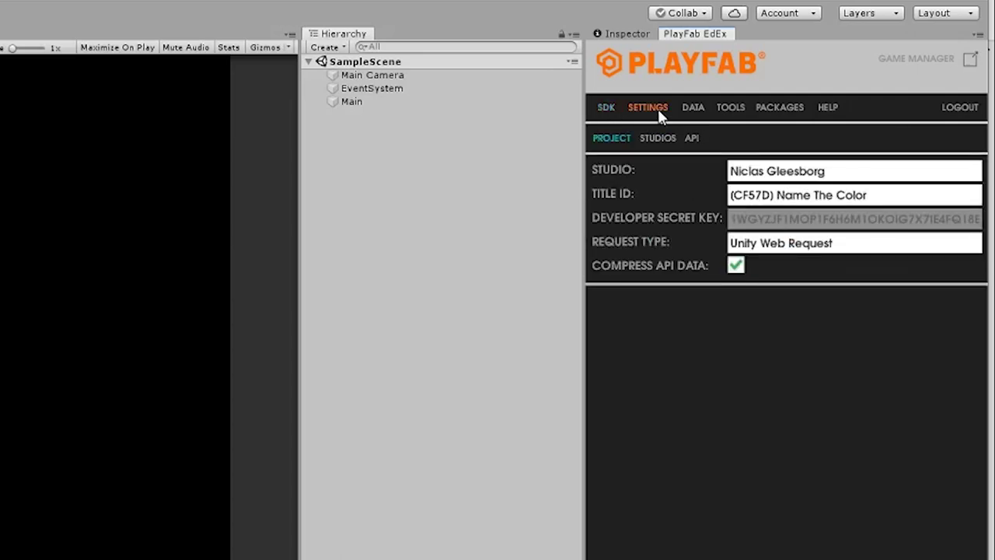
pyautogui.click(773, 171)
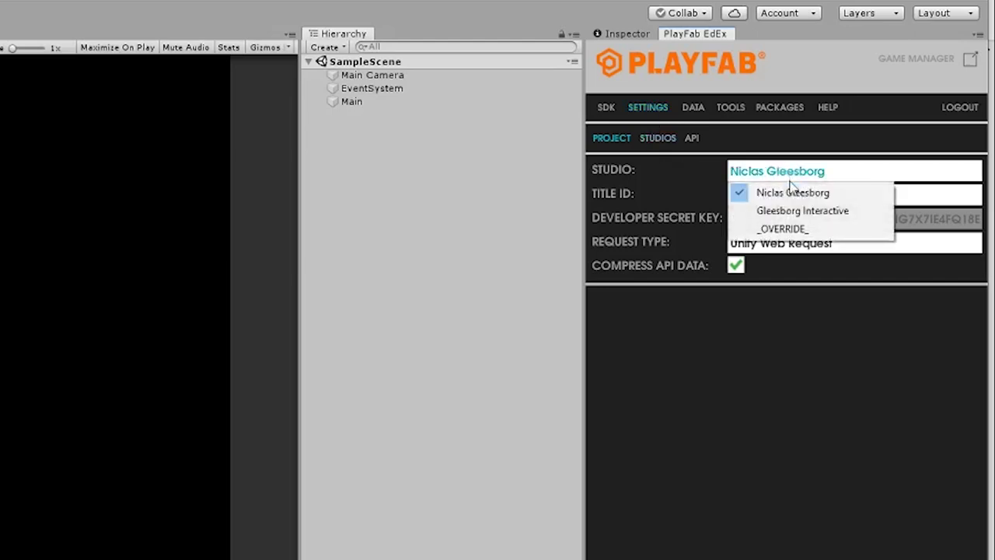
pyautogui.click(791, 195)
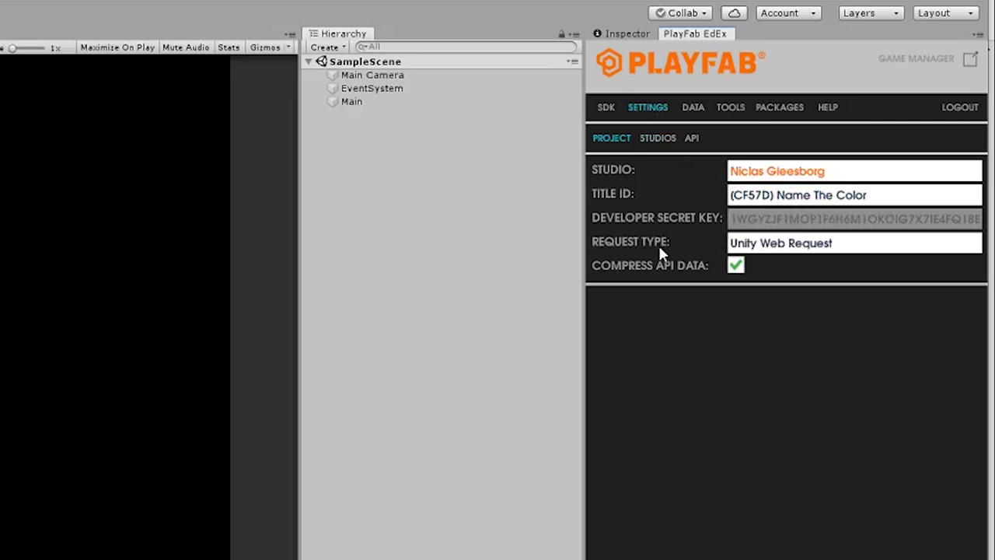
pyautogui.click(792, 243)
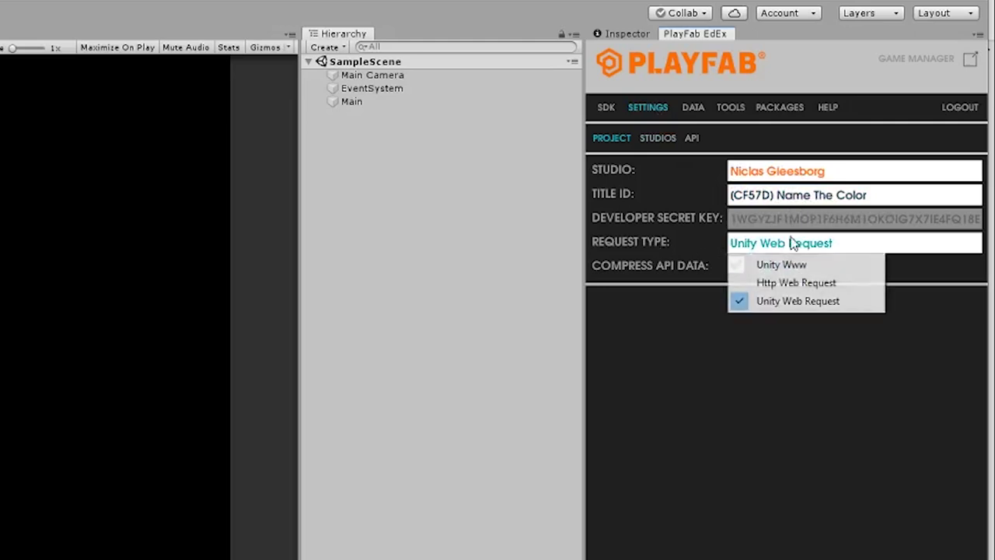
pyautogui.click(798, 301)
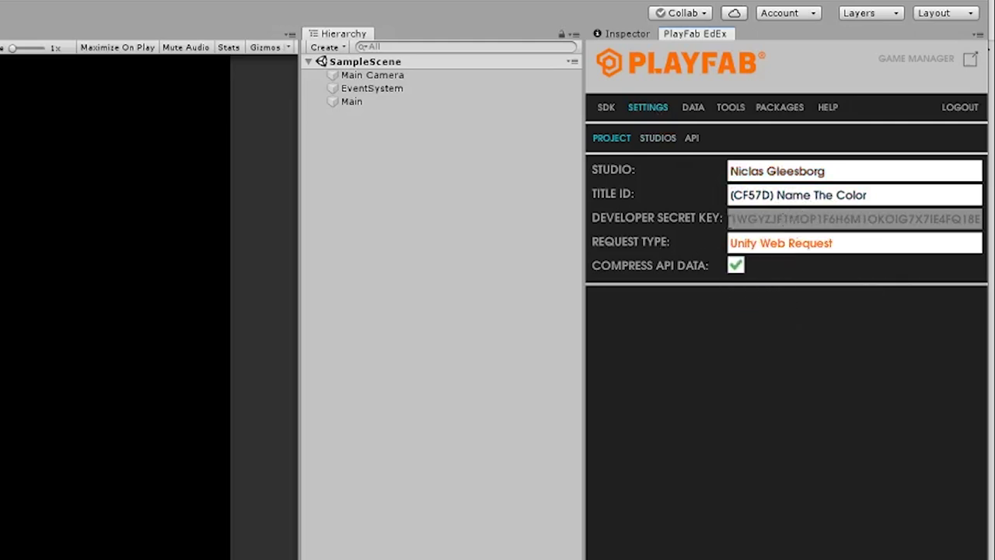